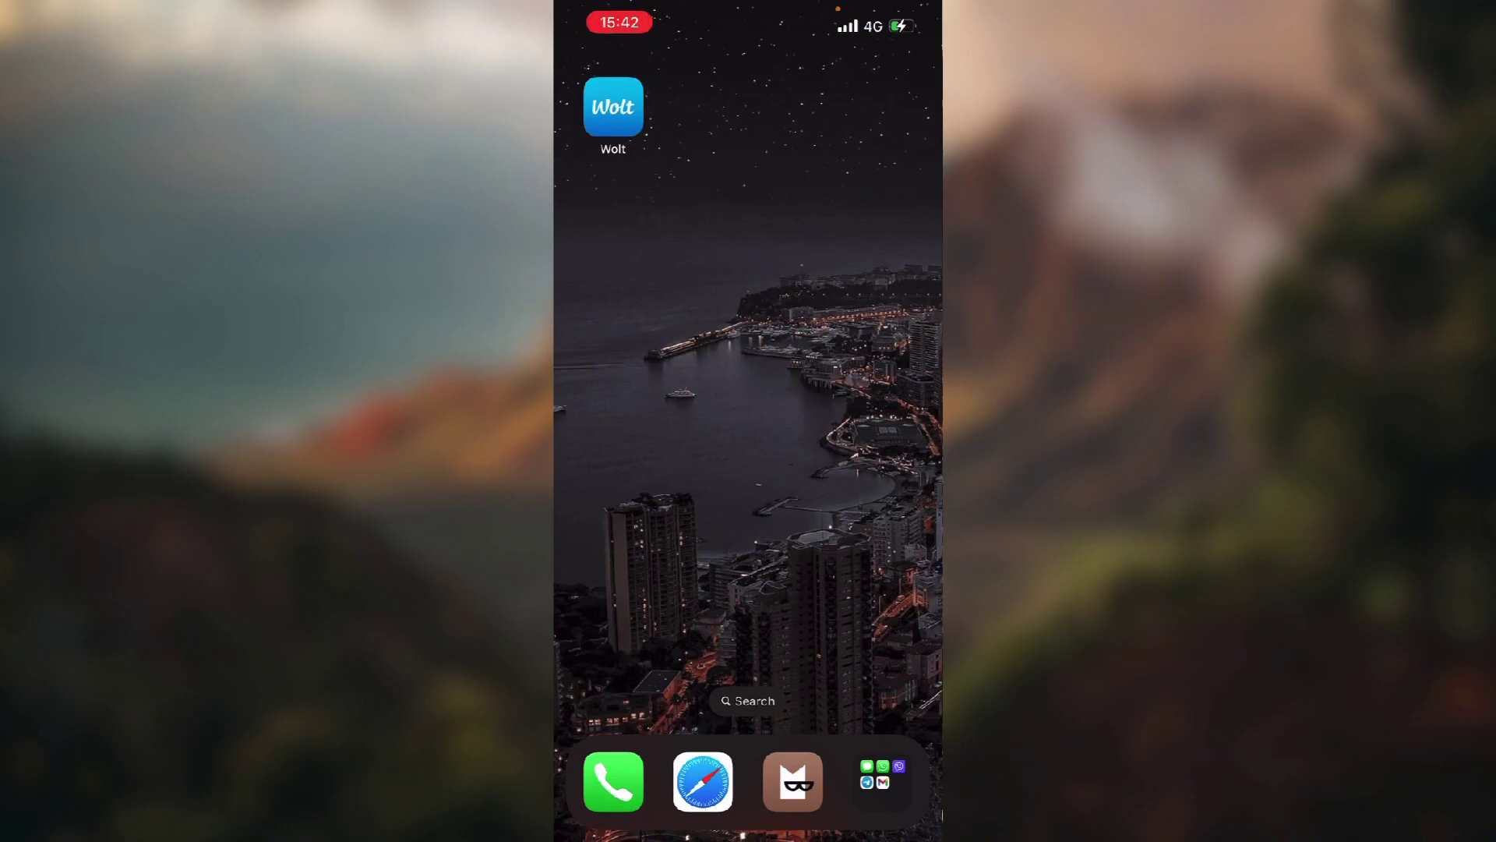
- Launch Wolt and open the Zli Grizli restaurant menu from the recommendations
{"action": "left_click", "coordinate": [614, 108]}
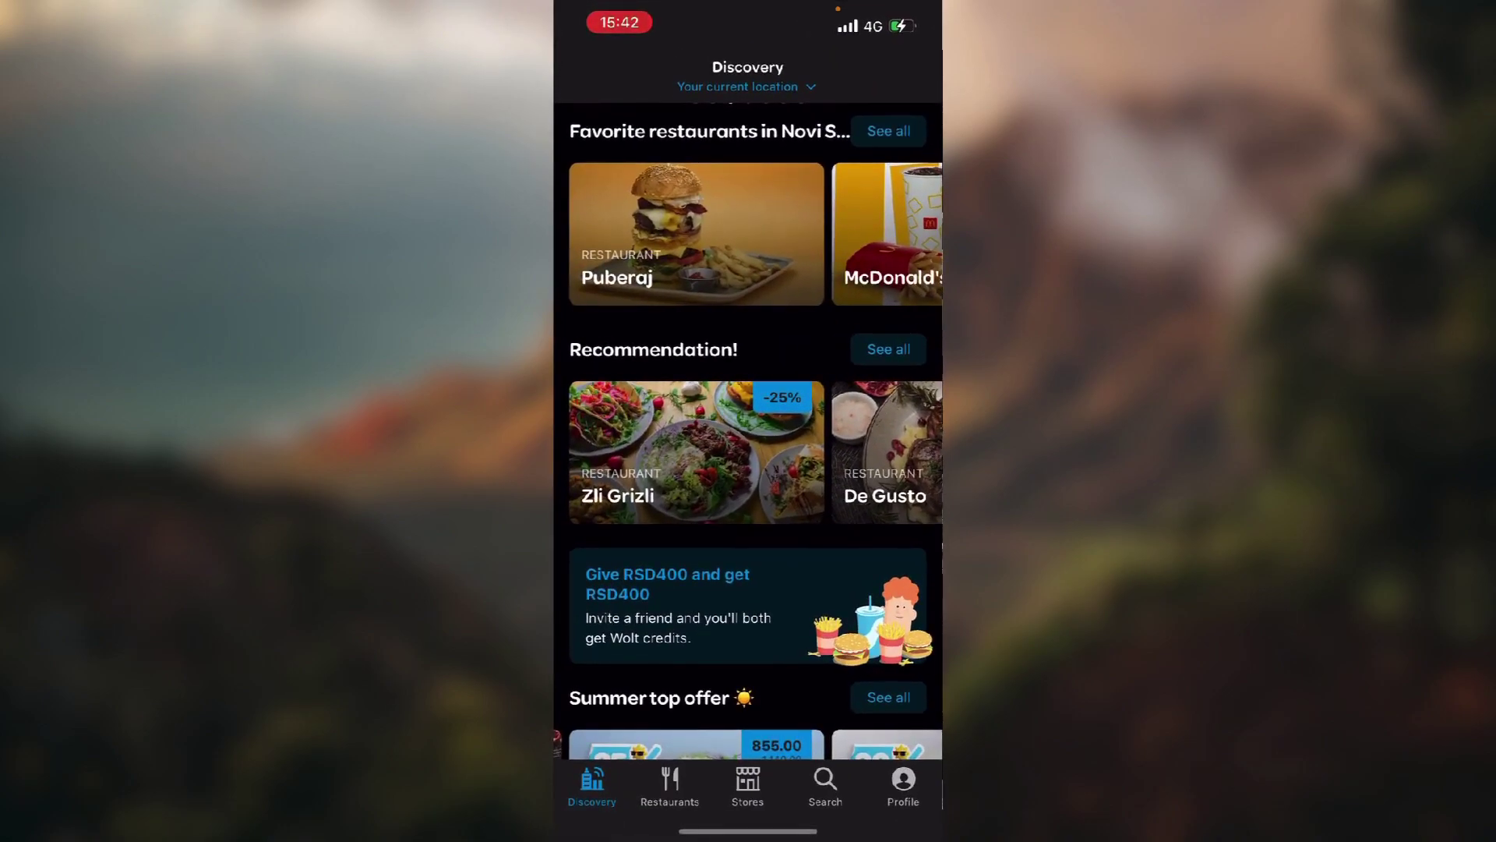
{"action": "left_click", "coordinate": [697, 451]}
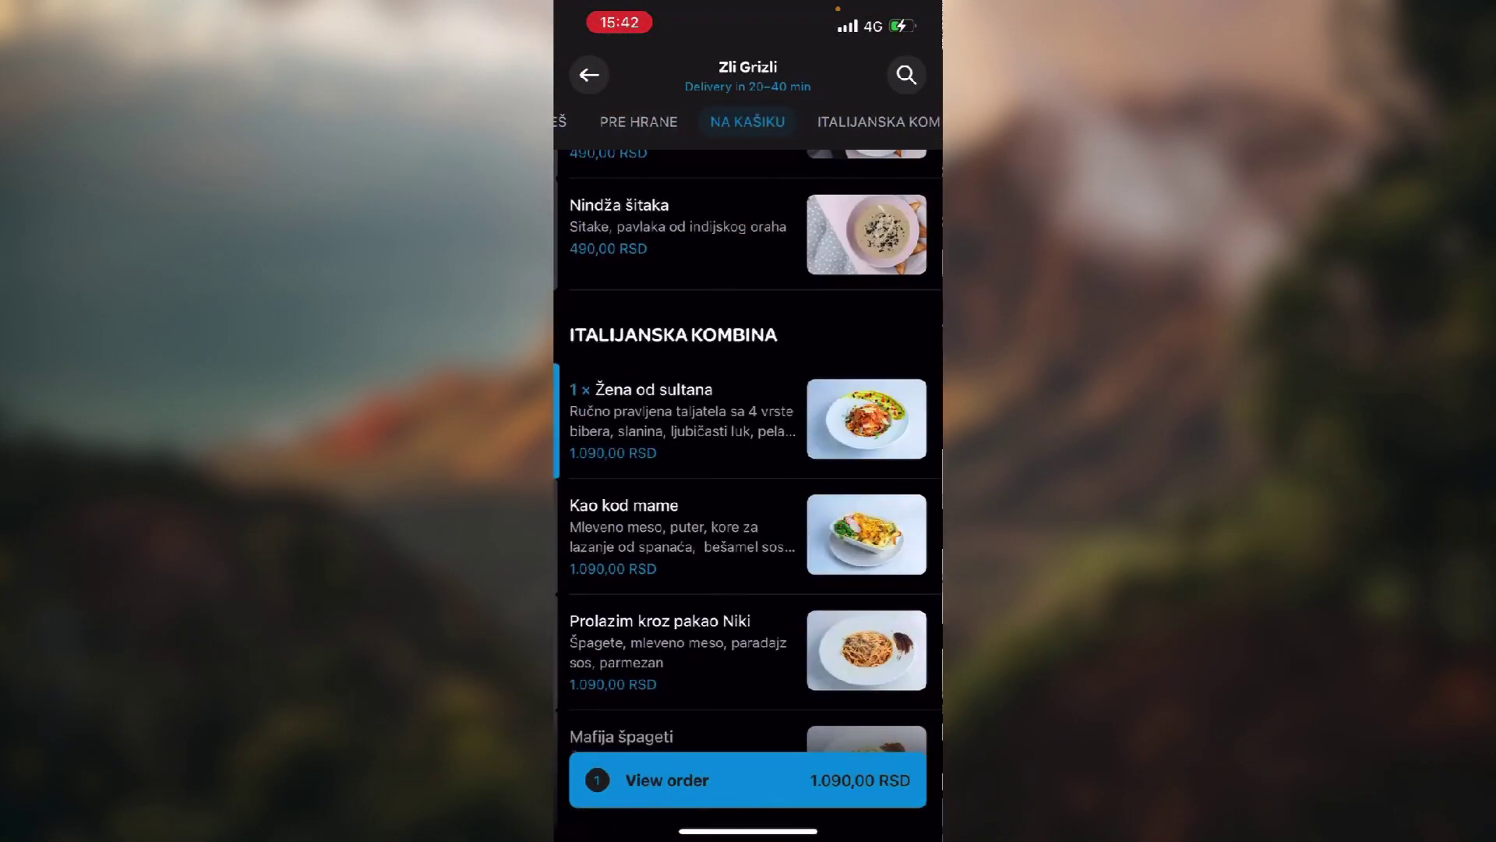
{"action": "scroll", "coordinate": [748, 468], "scroll_direction": "down", "scroll_amount": 2}
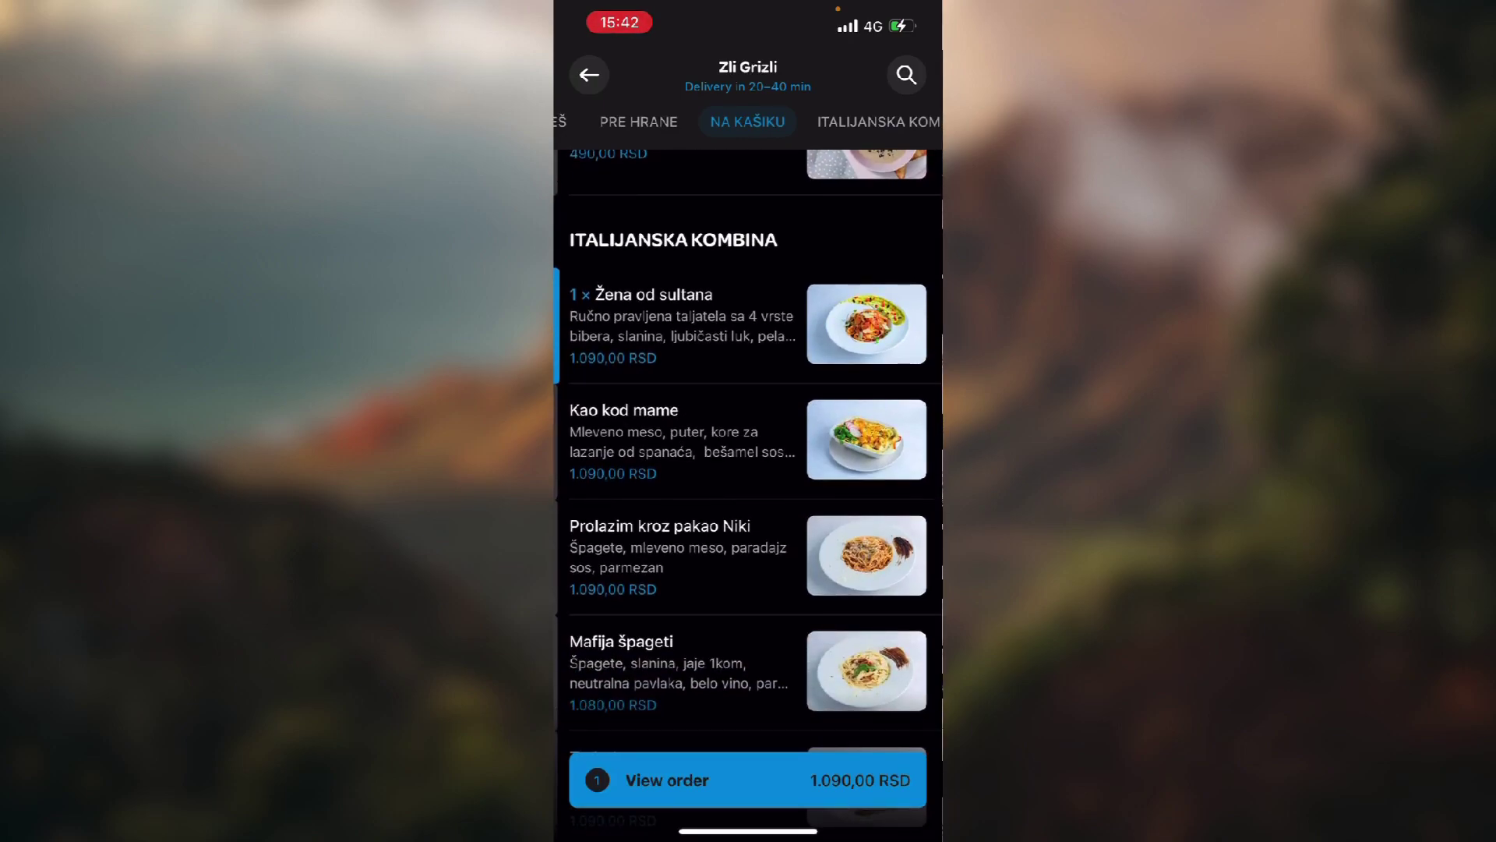
{"action": "scroll", "coordinate": [748, 468], "scroll_direction": "up", "scroll_amount": 5}
{"action": "scroll", "coordinate": [748, 468], "scroll_direction": "up", "scroll_amount": 3}
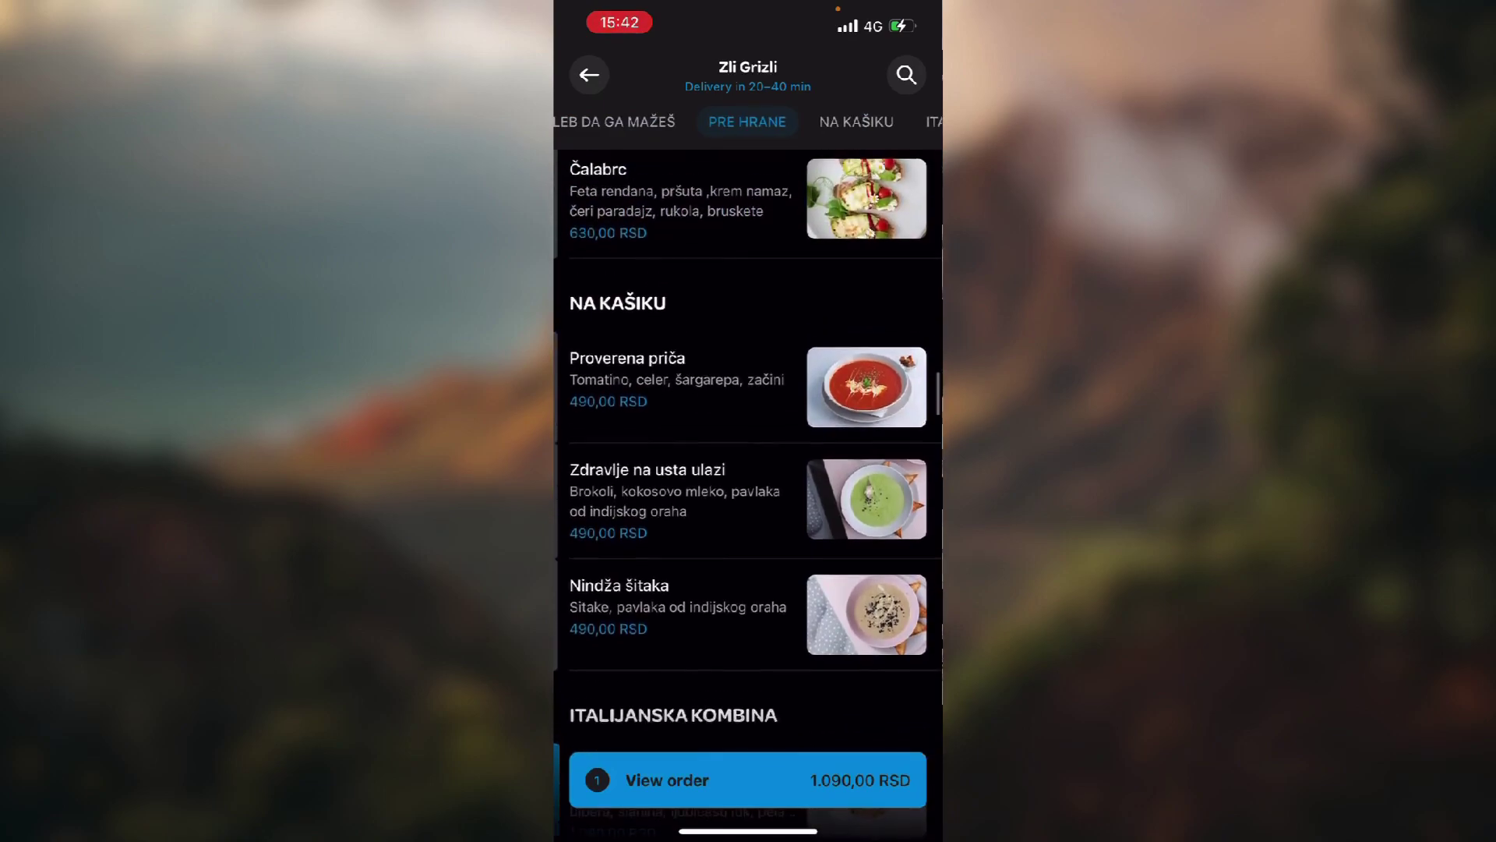
- View the order holding one Žena od sultana for 1.090,00 RSD
{"action": "left_click", "coordinate": [748, 780]}
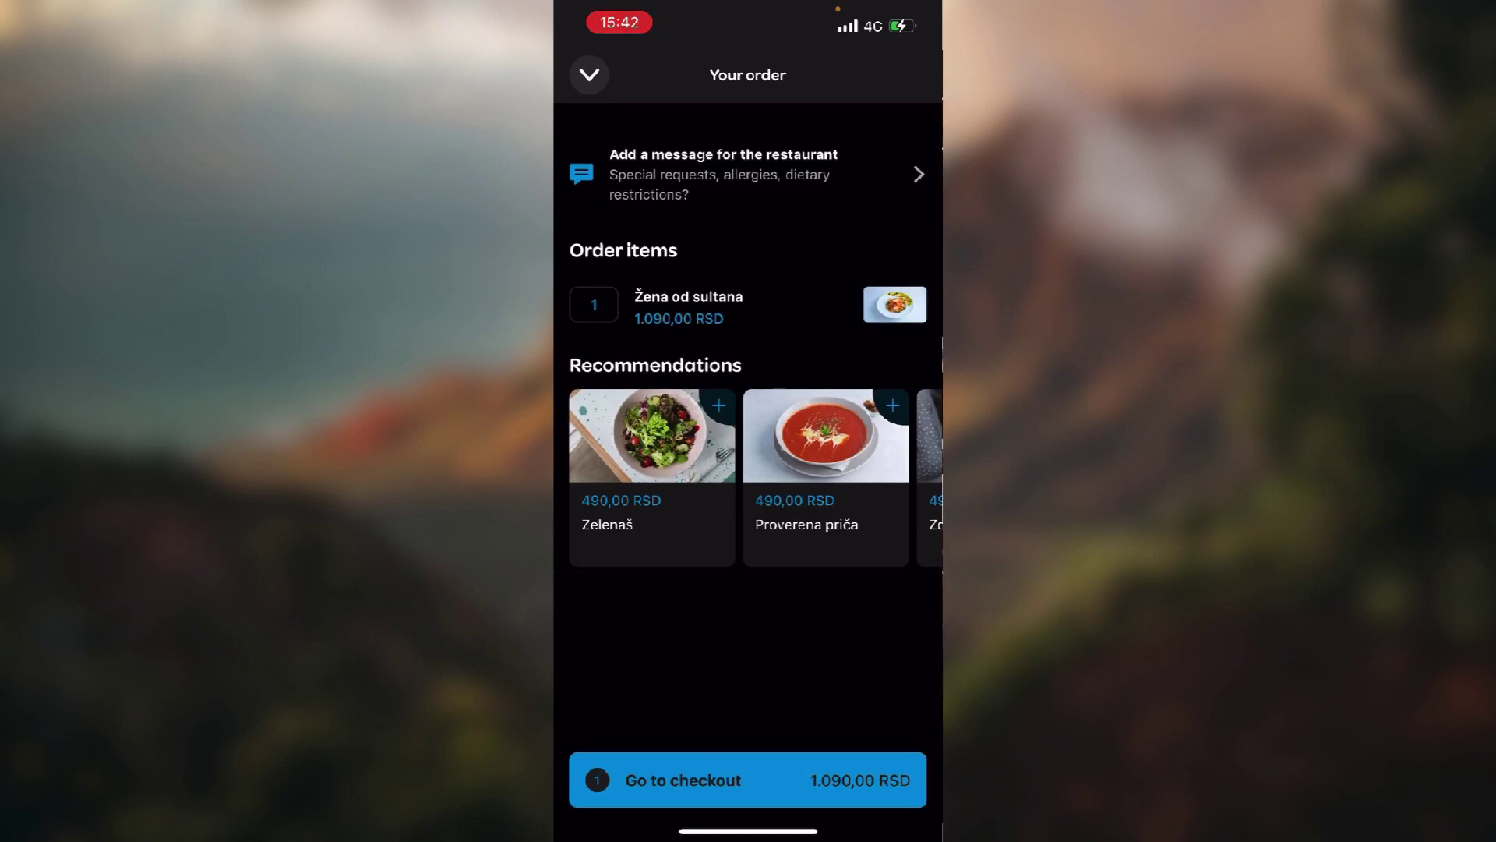
- Start a restaurant message, then clear the drafted text back to empty
{"action": "left_click", "coordinate": [748, 173]}
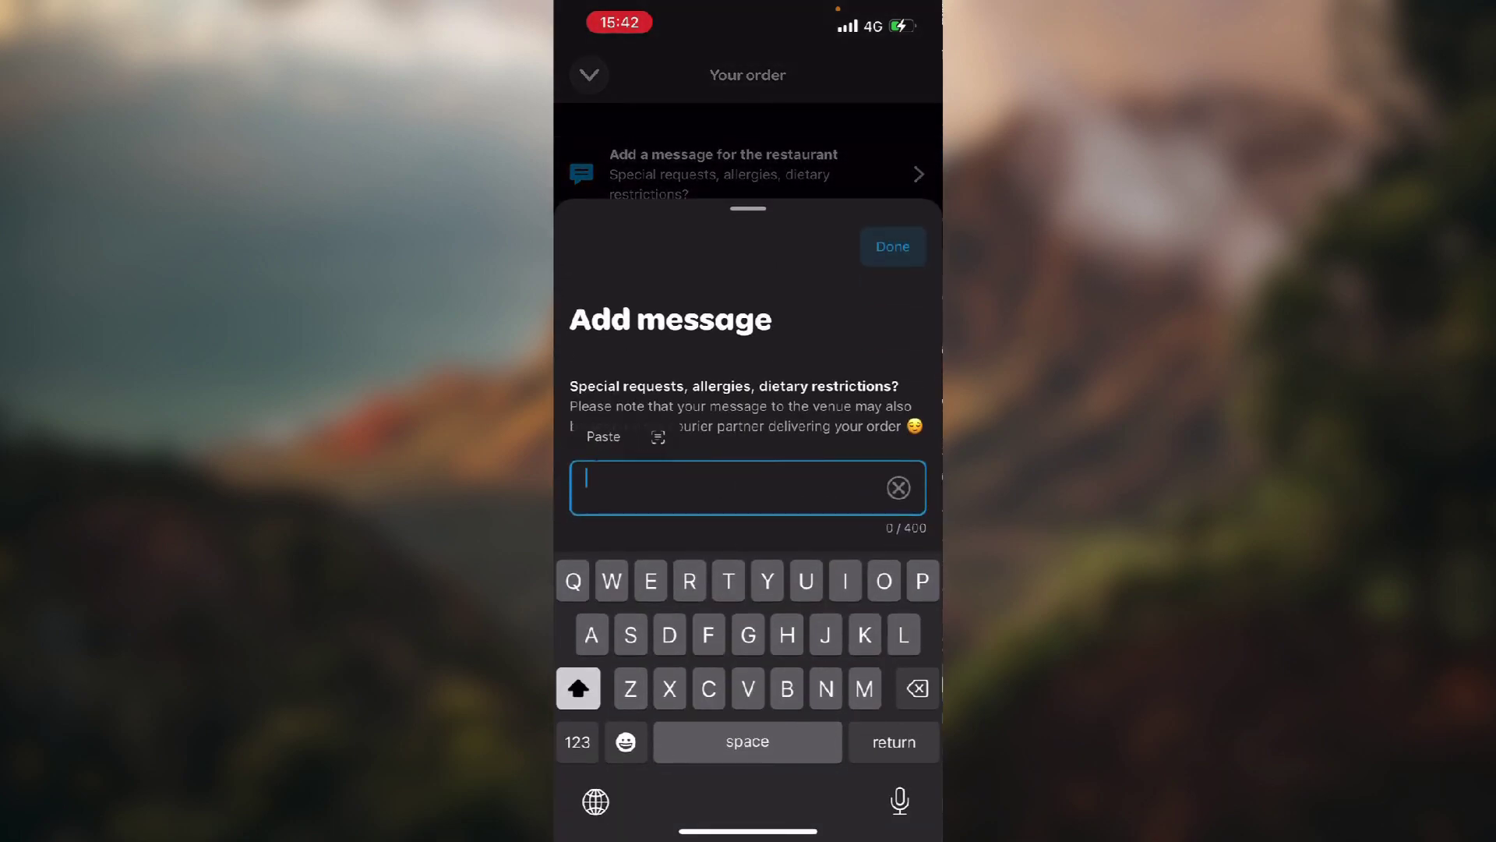
{"action": "type", "text": "Ahbcksns cosneb"}
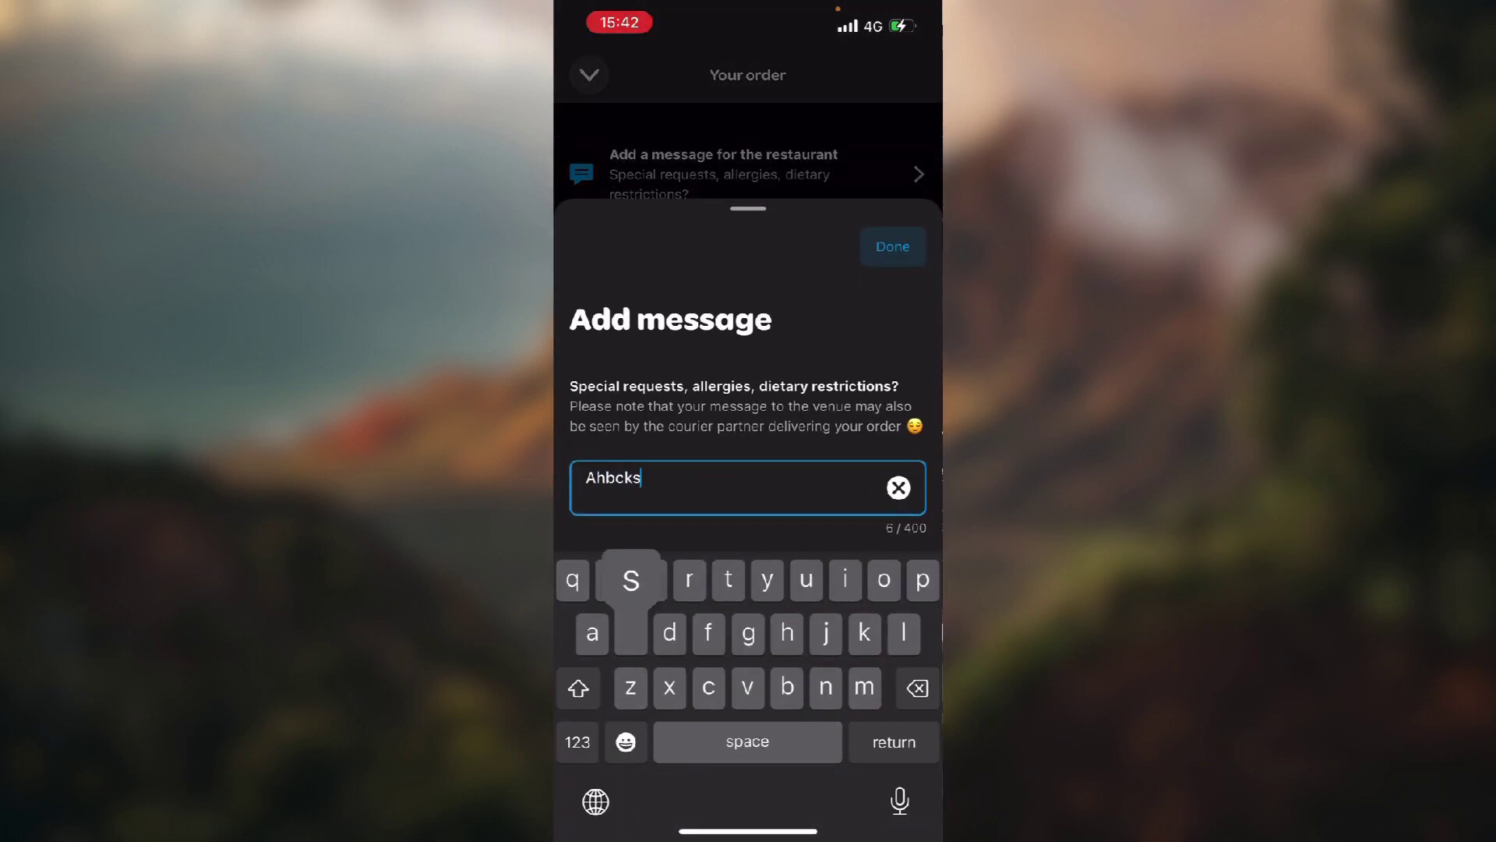
{"action": "type", "text": "akajfvsosbsb"}
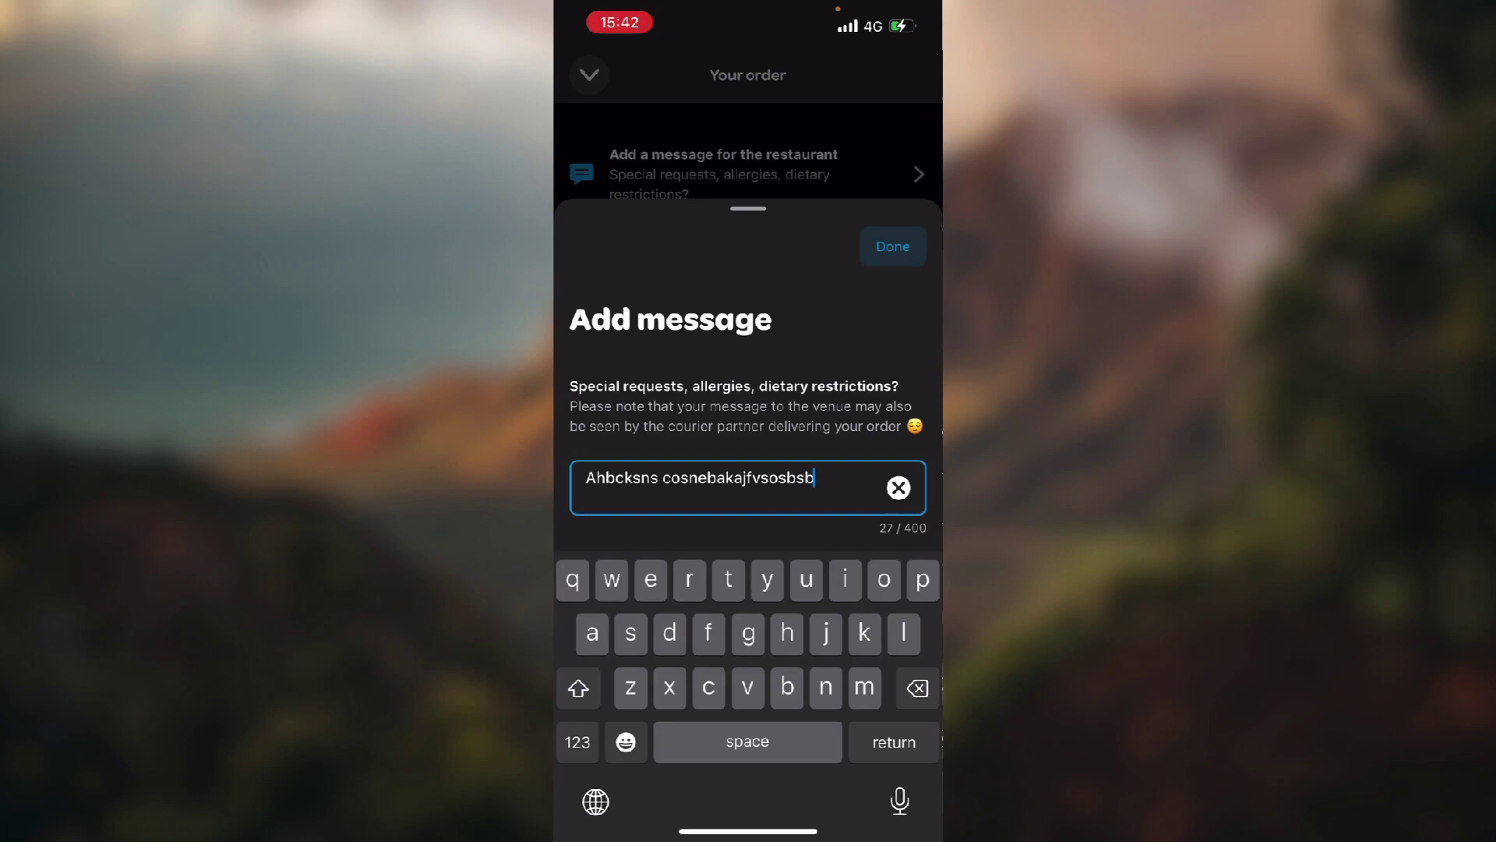
{"action": "left_click", "coordinate": [898, 488]}
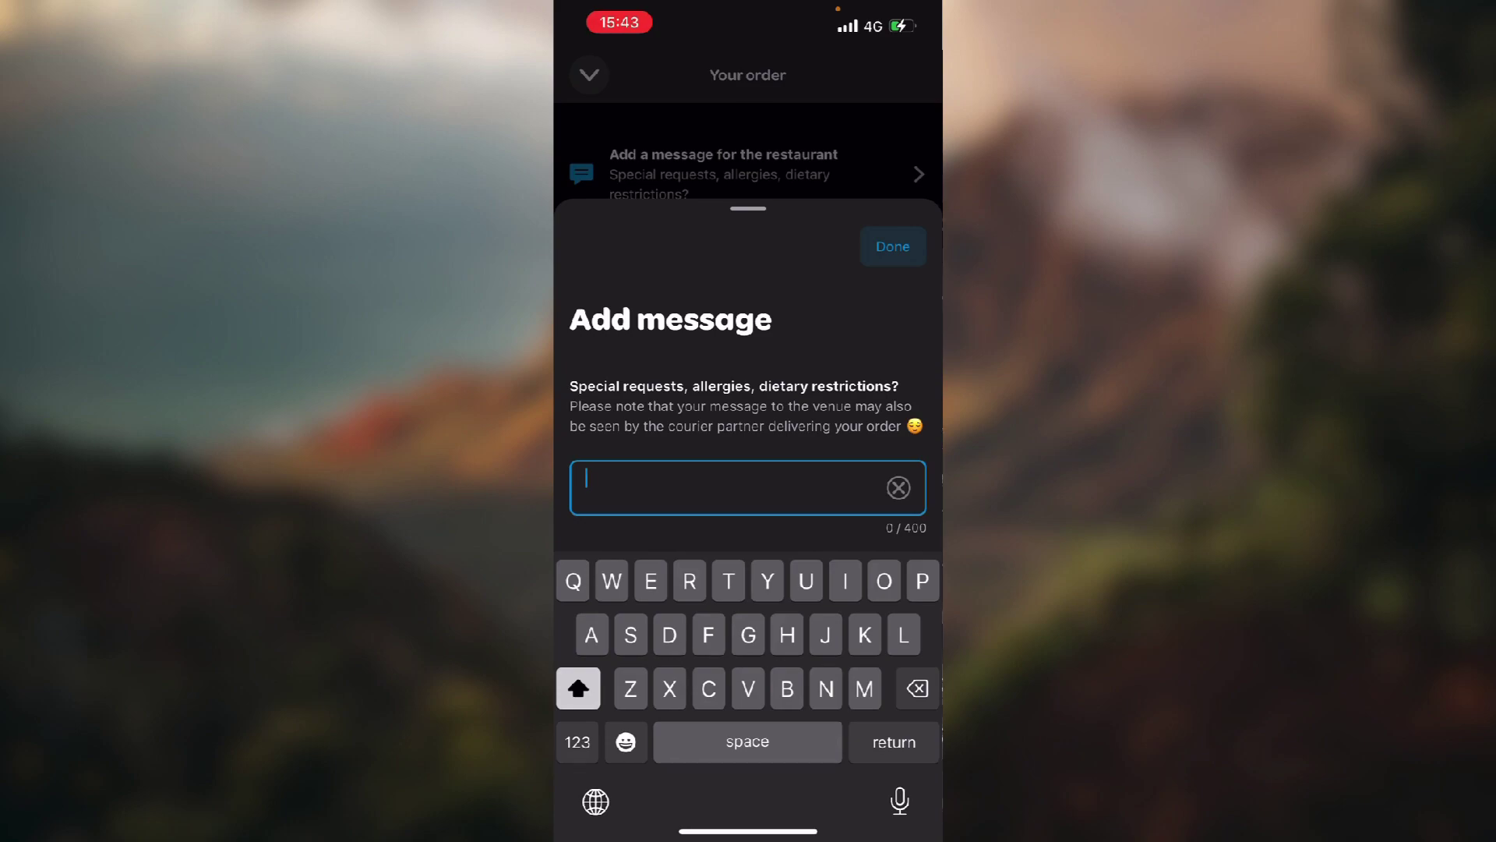
- Swipe the empty Add message sheet down to return to the order summary
{"action": "left_click_drag", "start_coordinate": [749, 211], "coordinate": [748, 608]}
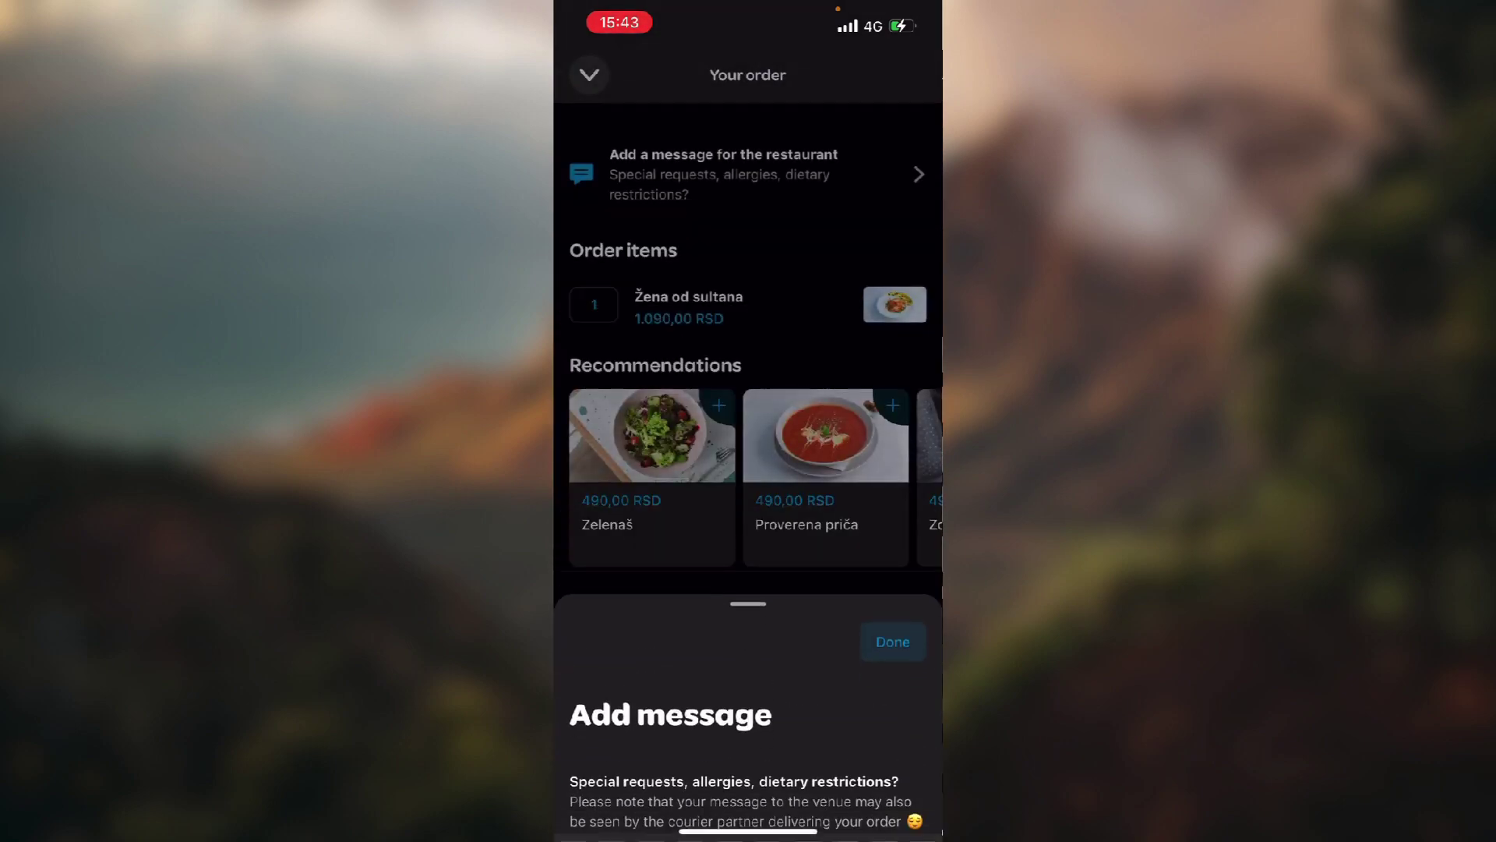